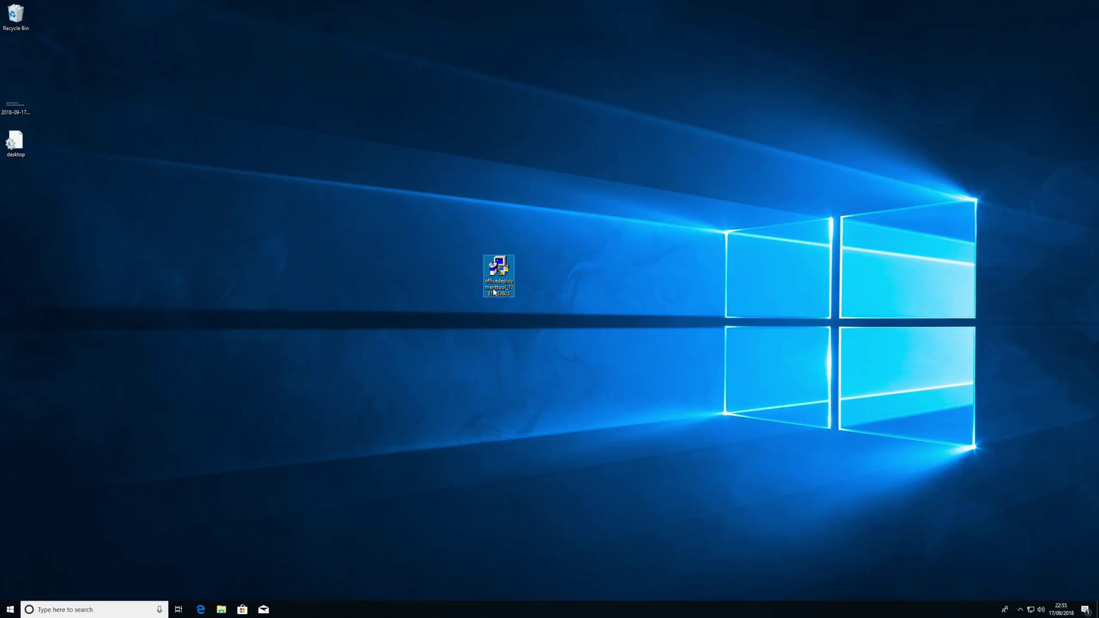
# - Launch the Office Deployment Tool, approve the UAC prompt and accept the license terms
pyautogui.doubleClick(494, 292)
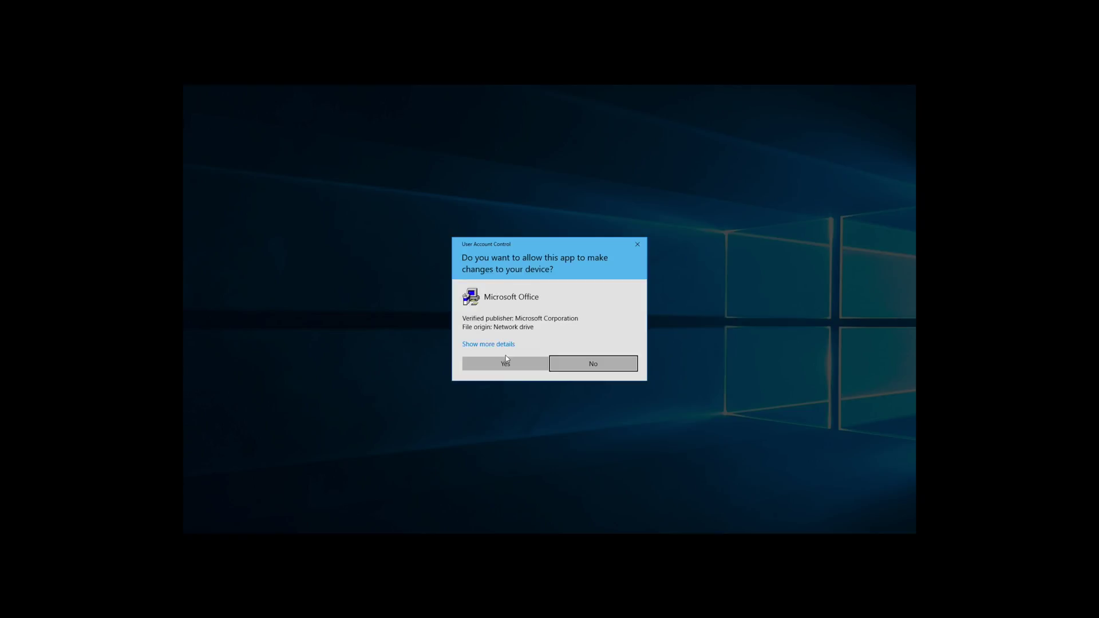
pyautogui.click(506, 363)
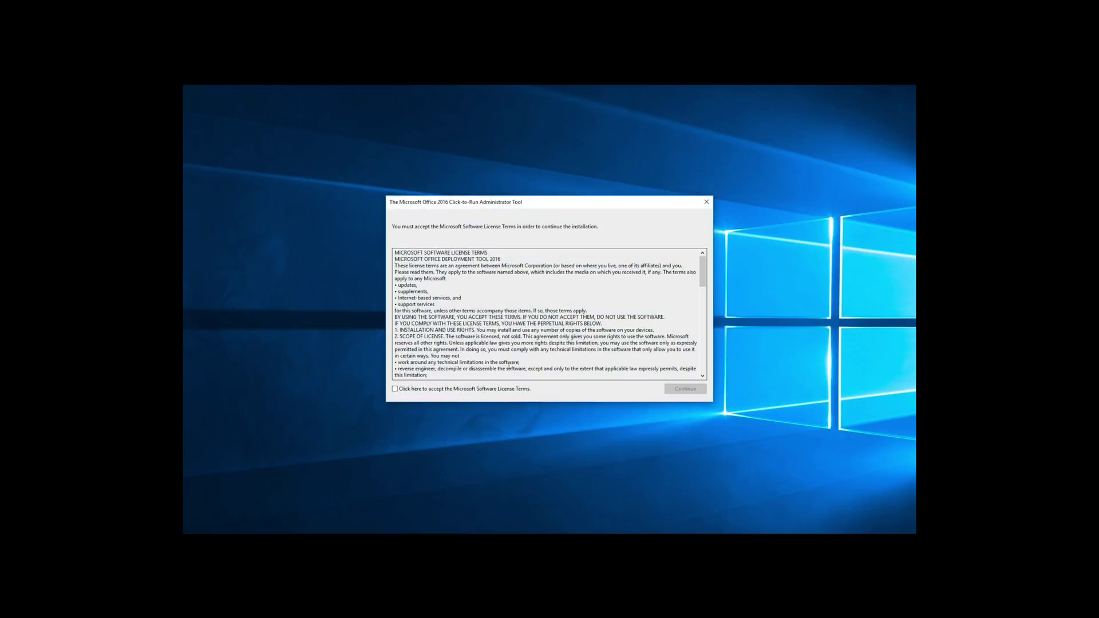
pyautogui.click(464, 389)
pyautogui.click(683, 389)
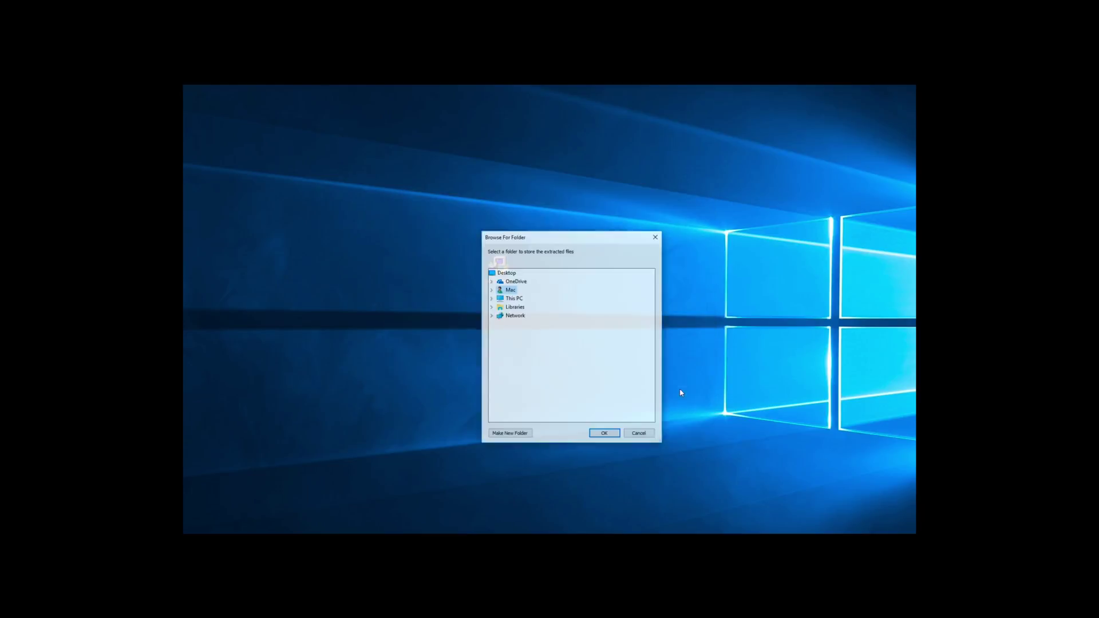
# - Extract the deployment files into a new C:\Office folder and dismiss the success message
pyautogui.doubleClick(513, 298)
pyautogui.doubleClick(529, 367)
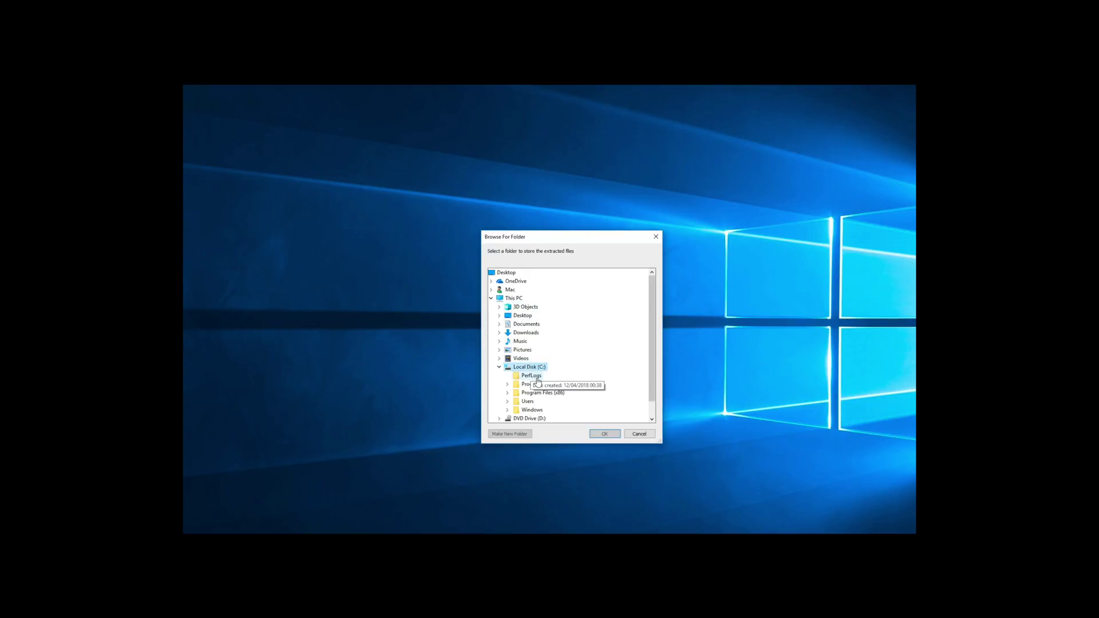
pyautogui.click(524, 435)
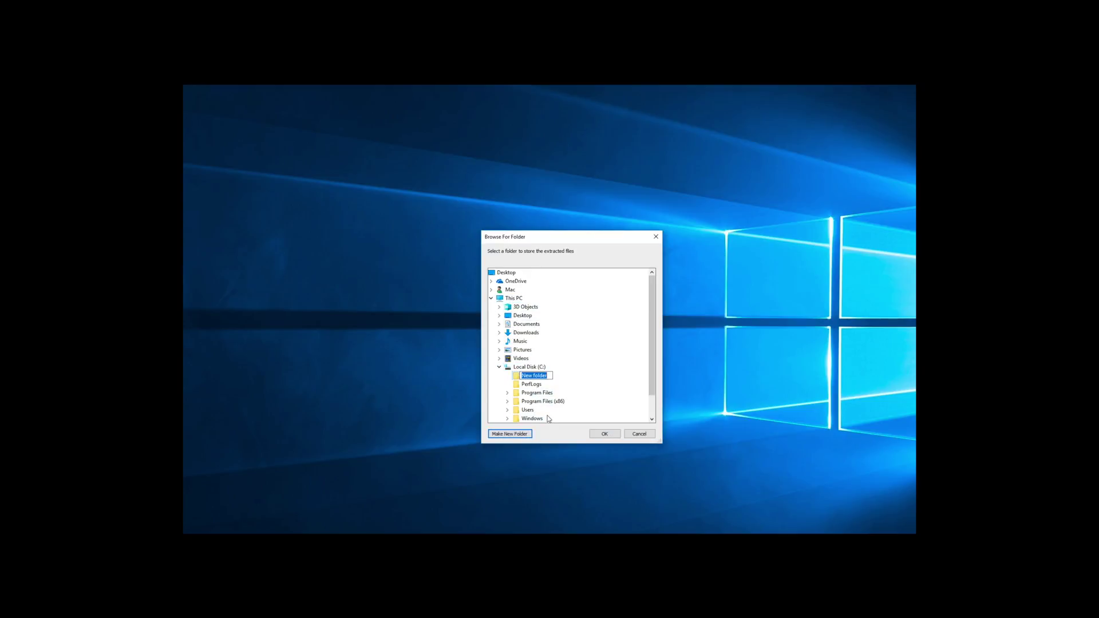
pyautogui.write('Office')
pyautogui.press('Return')
pyautogui.click(596, 437)
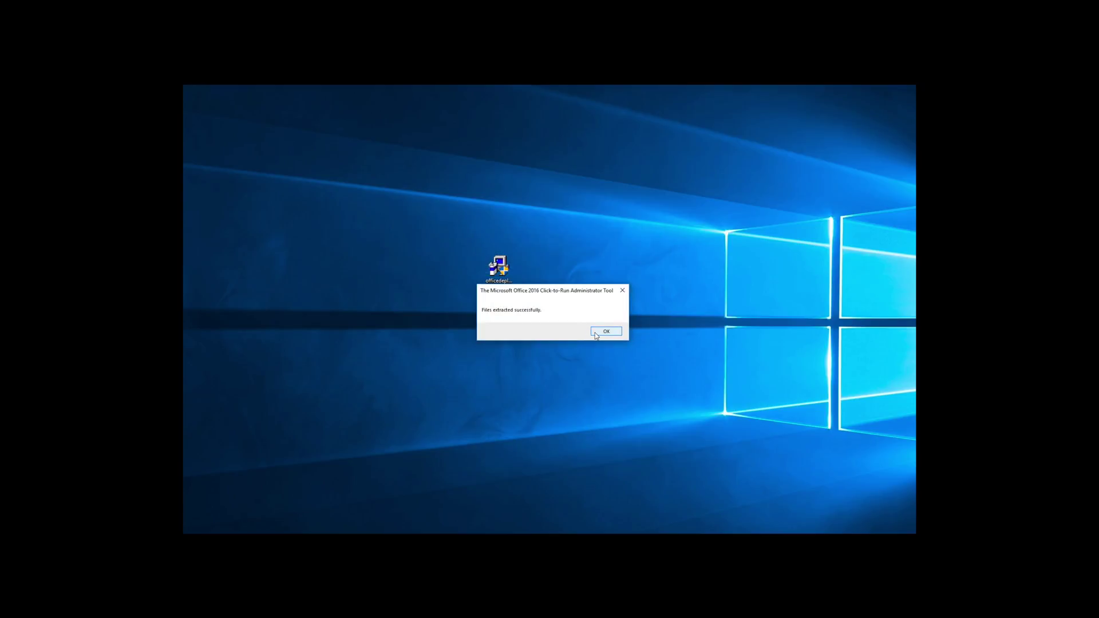
pyautogui.click(606, 331)
pyautogui.press('super+e')
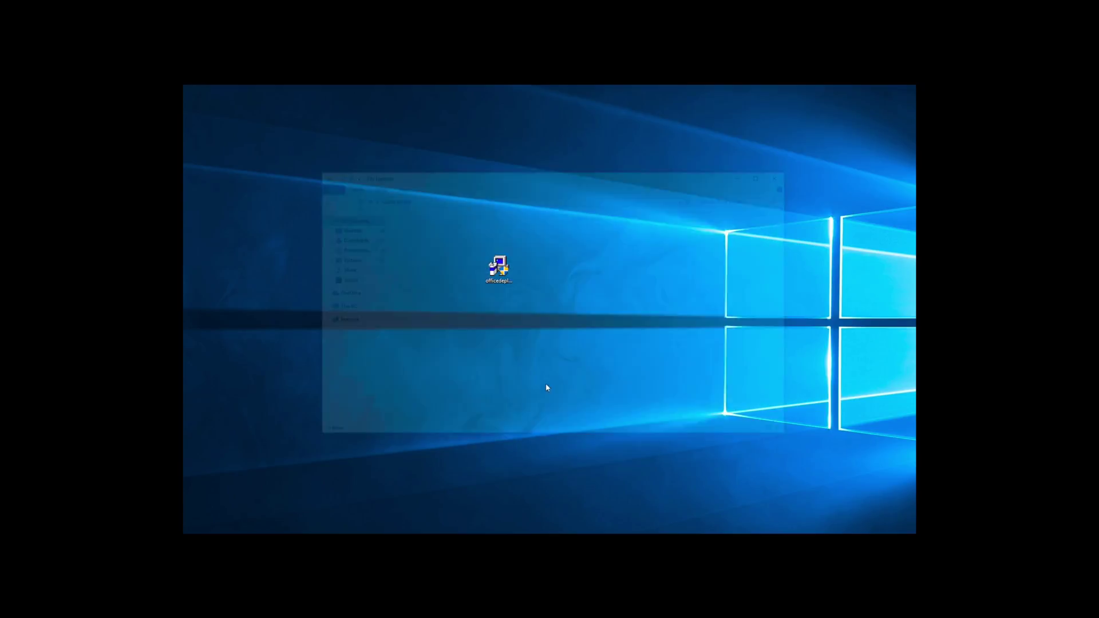
# - Open configuration-Office365-x64 from C:\Office in Notepad
pyautogui.click(344, 308)
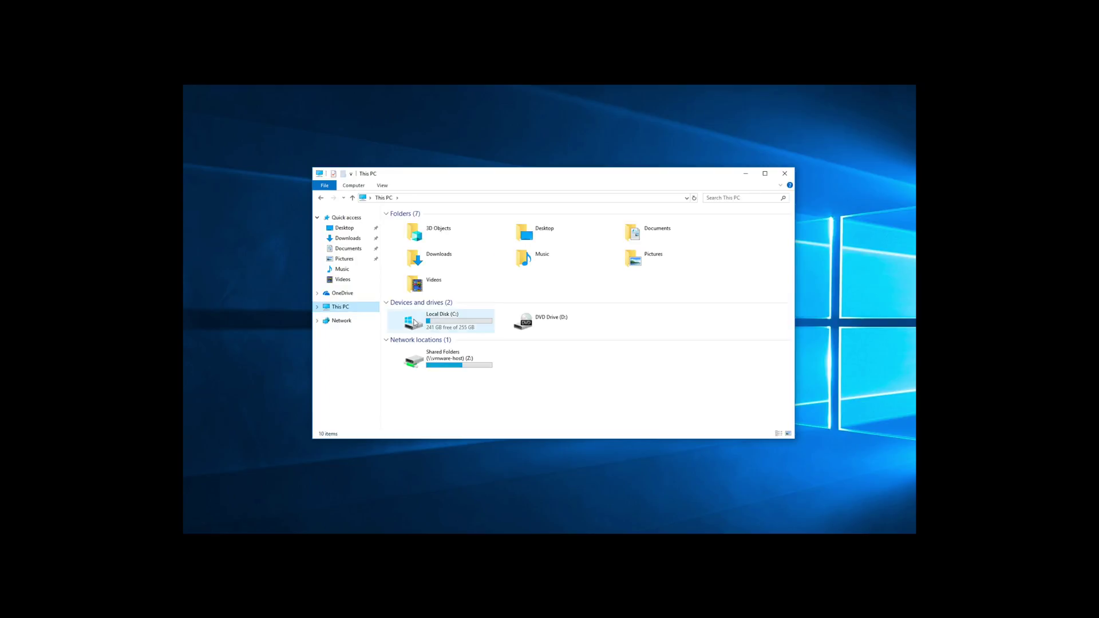
pyautogui.click(439, 331)
pyautogui.doubleClick(439, 331)
pyautogui.doubleClick(414, 225)
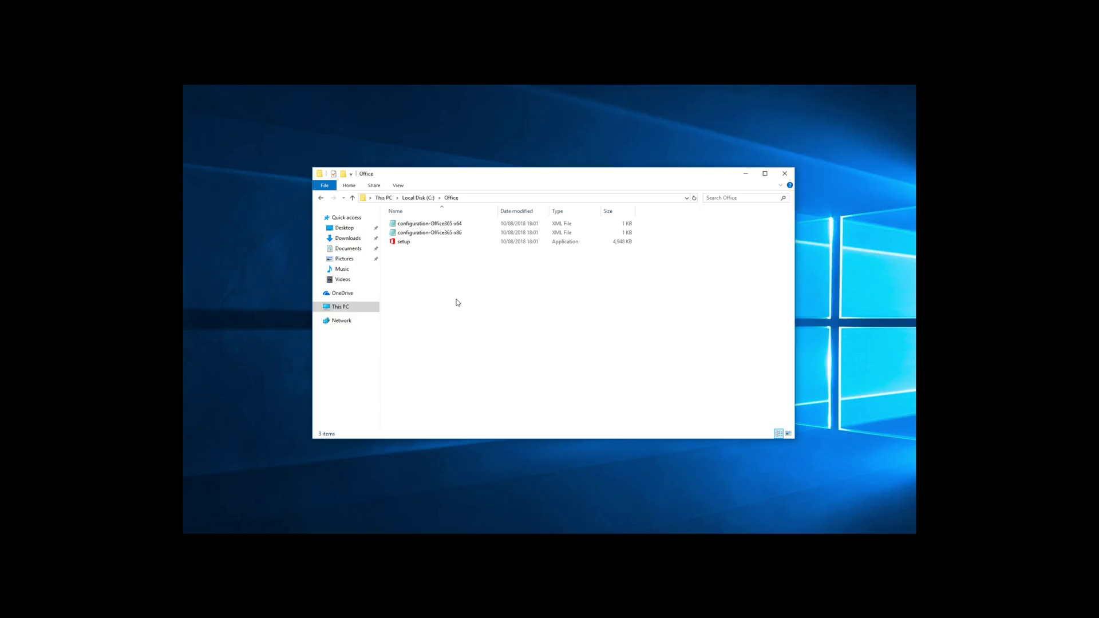
pyautogui.click(452, 234)
pyautogui.click(448, 227)
pyautogui.doubleClick(448, 228)
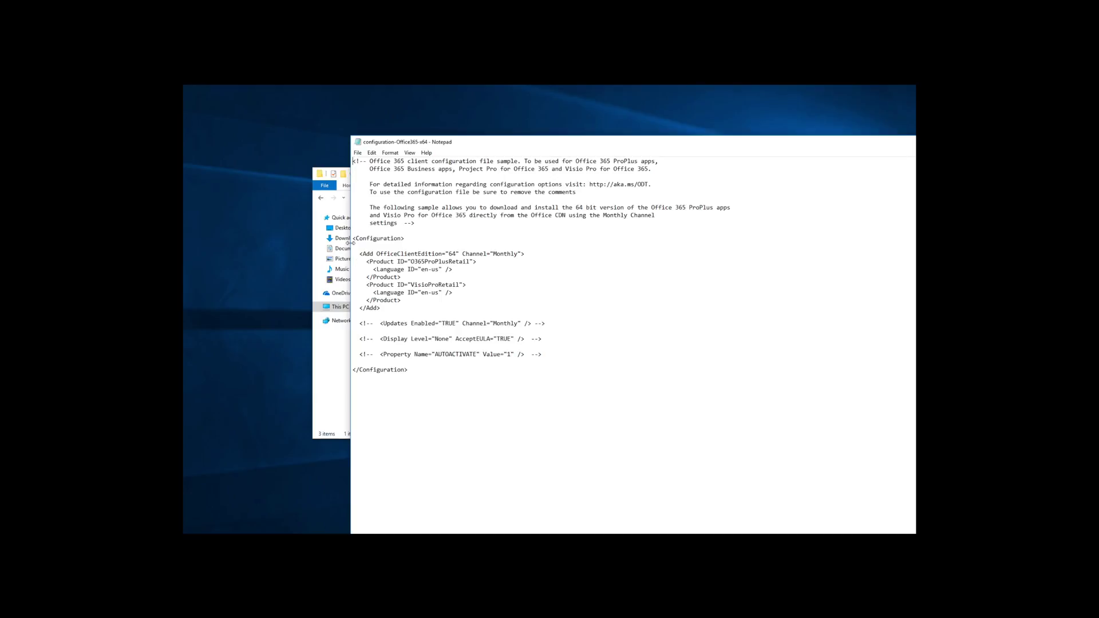
# - Review the 64-bit Monthly channel, O365ProPlusRetail and VisioProRetail entries in the configuration
pyautogui.moveTo(354, 254); pyautogui.dragTo(532, 256)
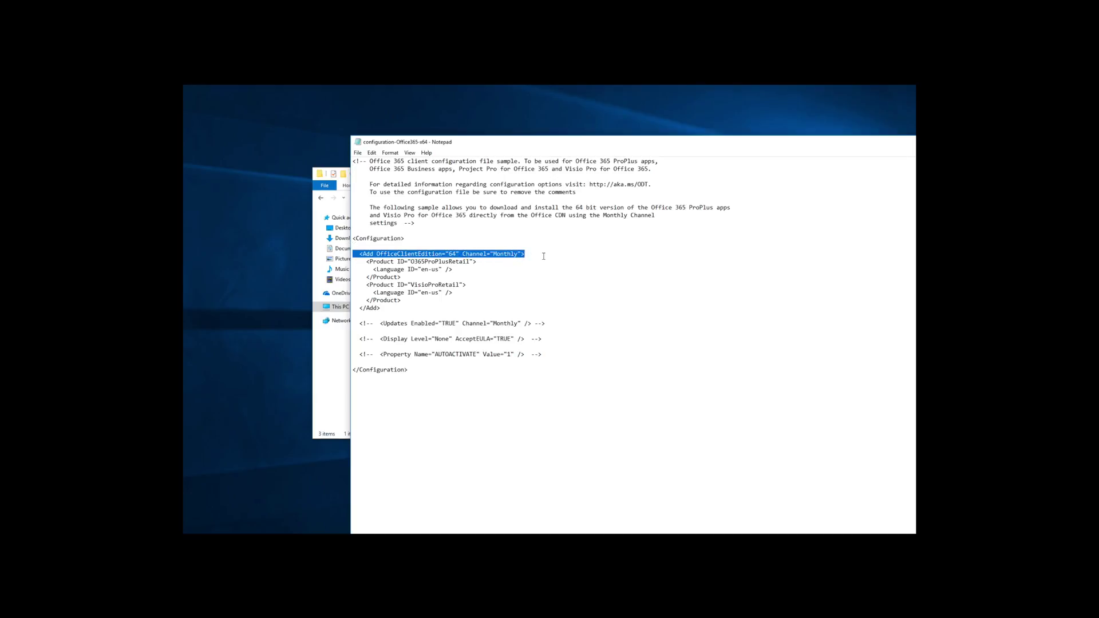
pyautogui.moveTo(411, 262); pyautogui.dragTo(469, 264)
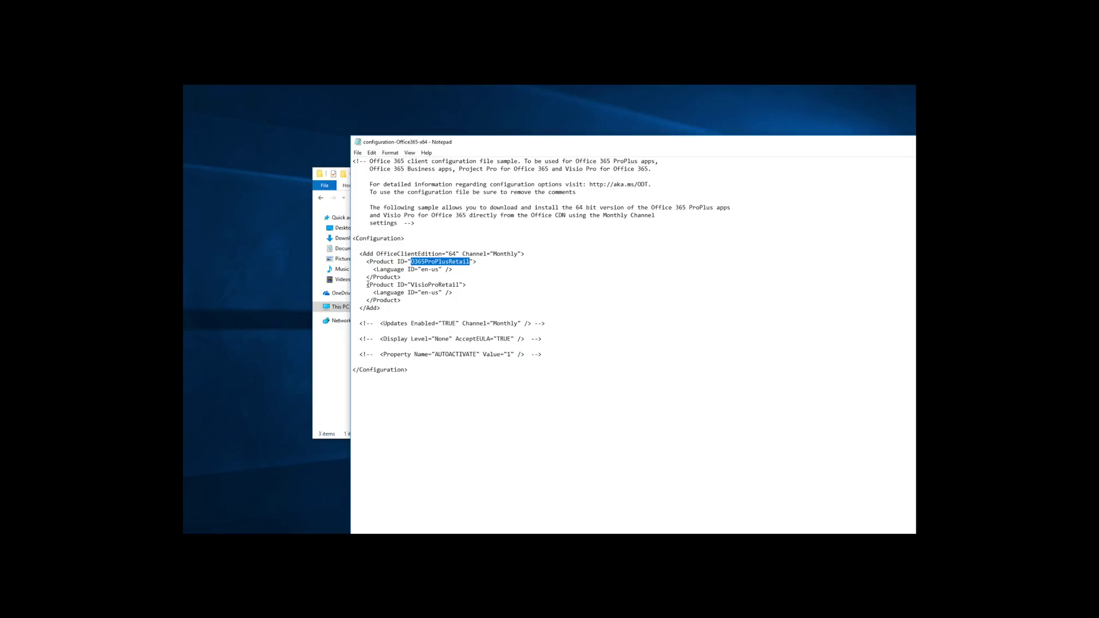
pyautogui.moveTo(367, 285); pyautogui.dragTo(480, 291)
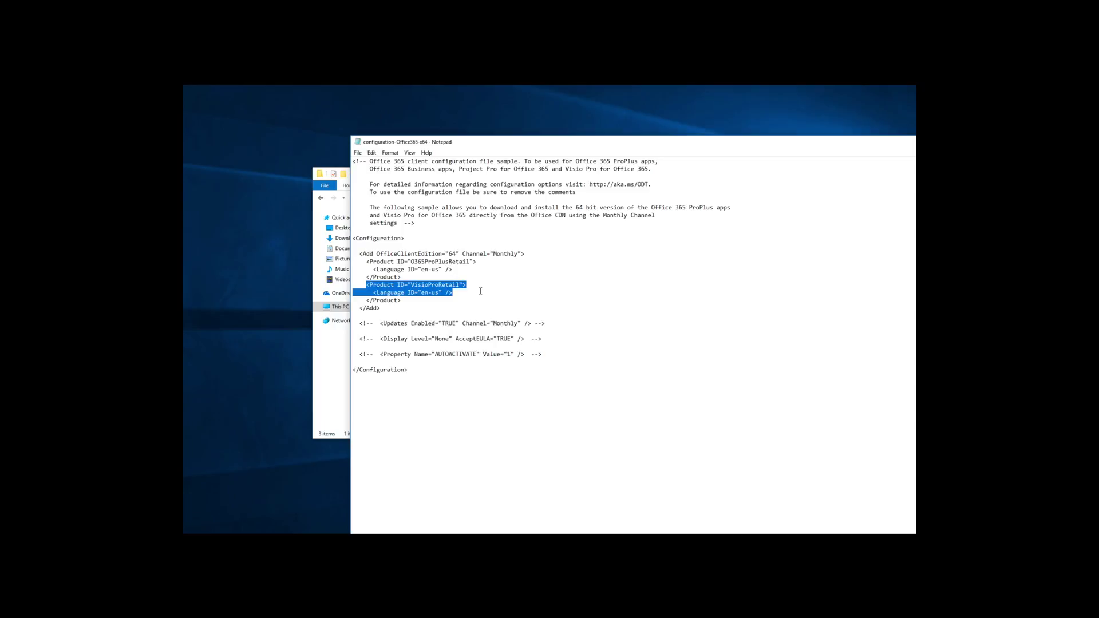
pyautogui.click(395, 326)
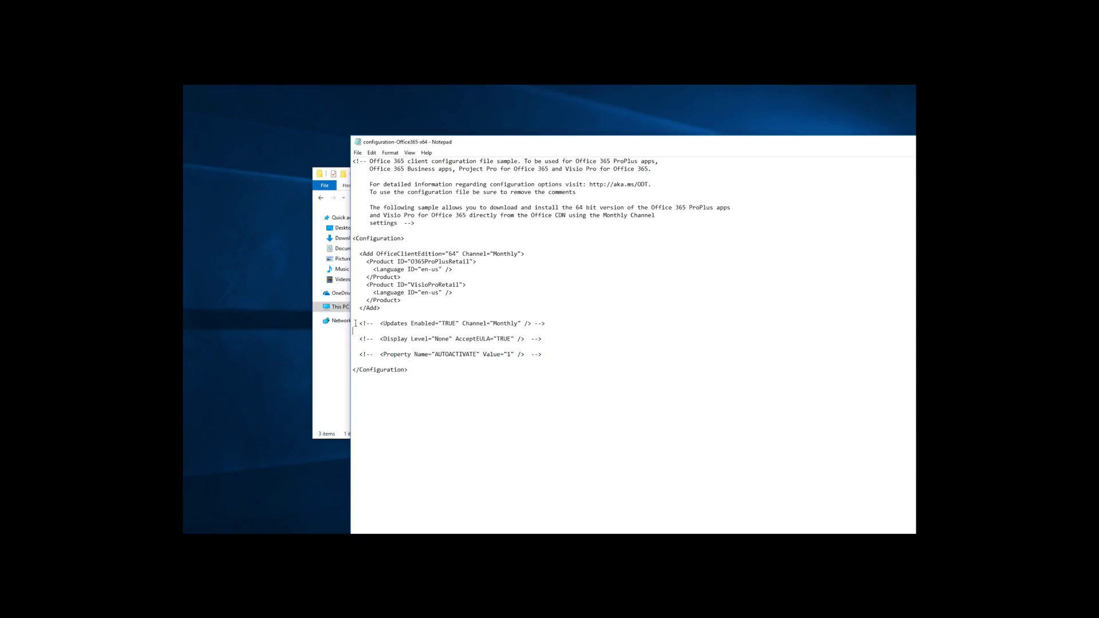
# - Remove the <!-- and --> comment markers around the Updates line
pyautogui.press('Up')
pyautogui.hotkey('shift', 'Right')
pyautogui.hotkey('shift', 'Right')
pyautogui.hotkey('shift', 'Right')
pyautogui.hotkey('shift', 'Right')
pyautogui.hotkey('shift', 'Right')
pyautogui.hotkey('shift', 'Right')
pyautogui.hotkey('shift', 'Right')
pyautogui.hotkey('shift', 'Right')
pyautogui.press('Delete')
pyautogui.press('End')
pyautogui.press('BackSpace')
pyautogui.press('BackSpace')
# - Save the file as Configure in C:\Office and close Notepad
pyautogui.click(359, 153)
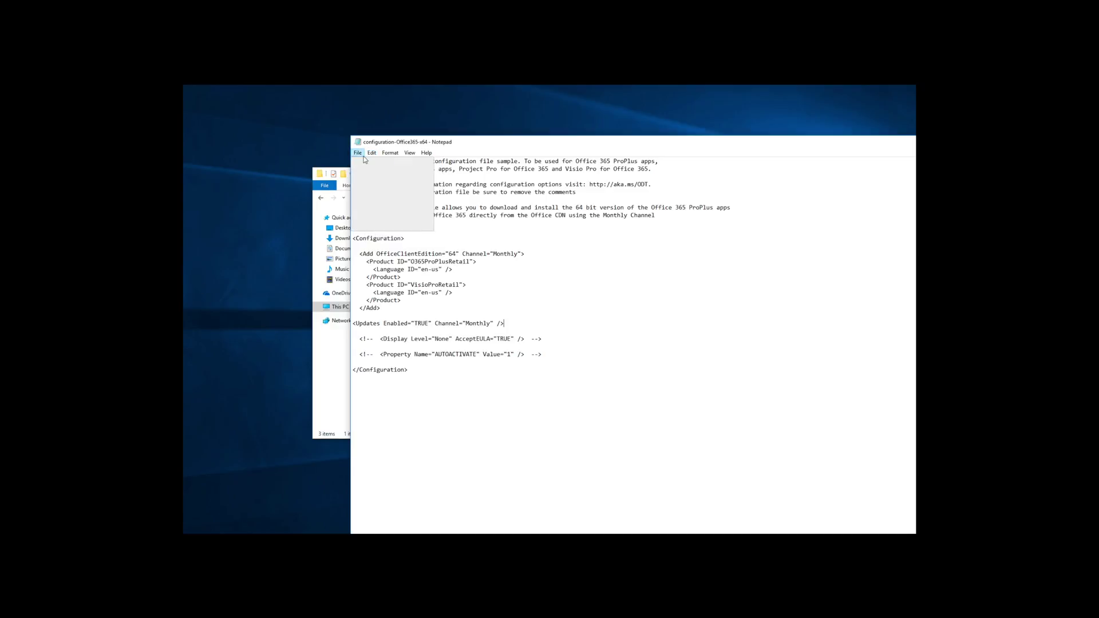
pyautogui.click(366, 195)
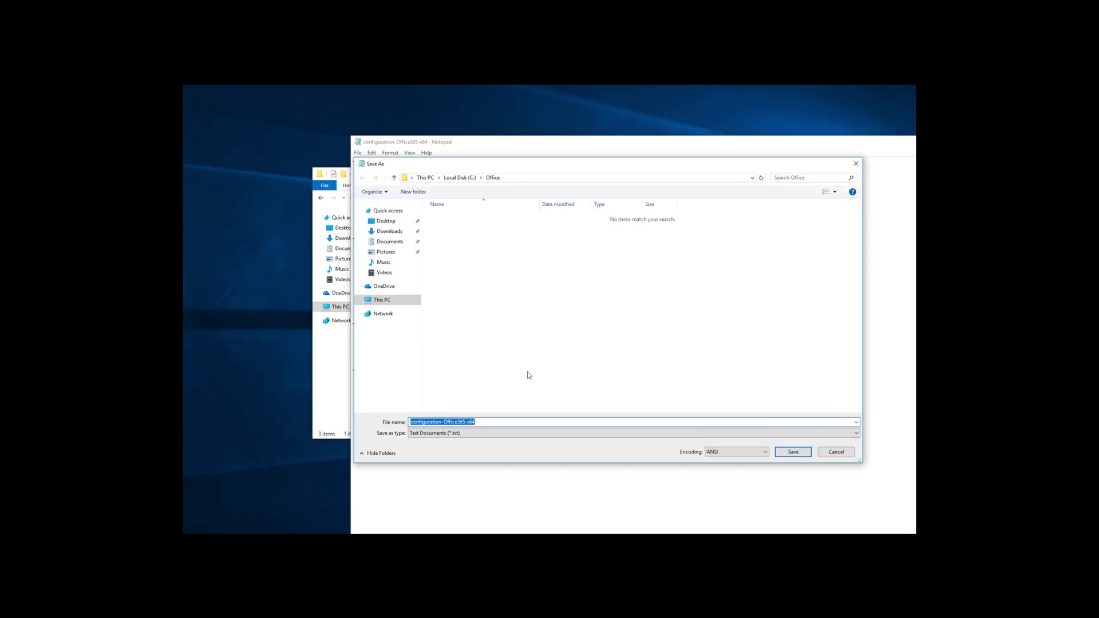
pyautogui.write('Configure')
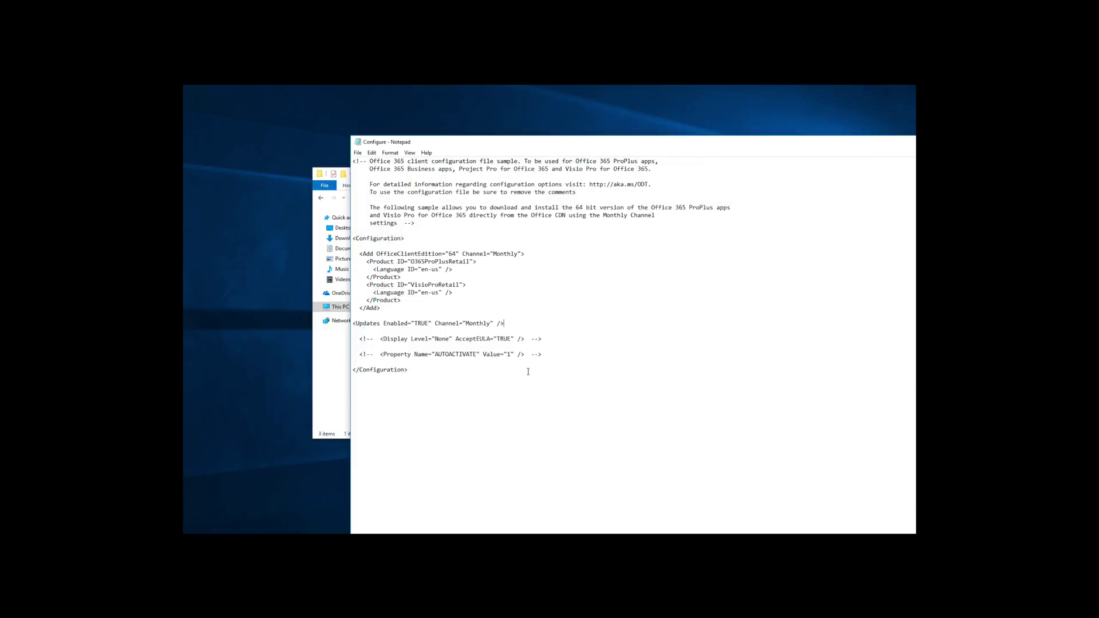
pyautogui.doubleClick(357, 142)
pyautogui.click(451, 290)
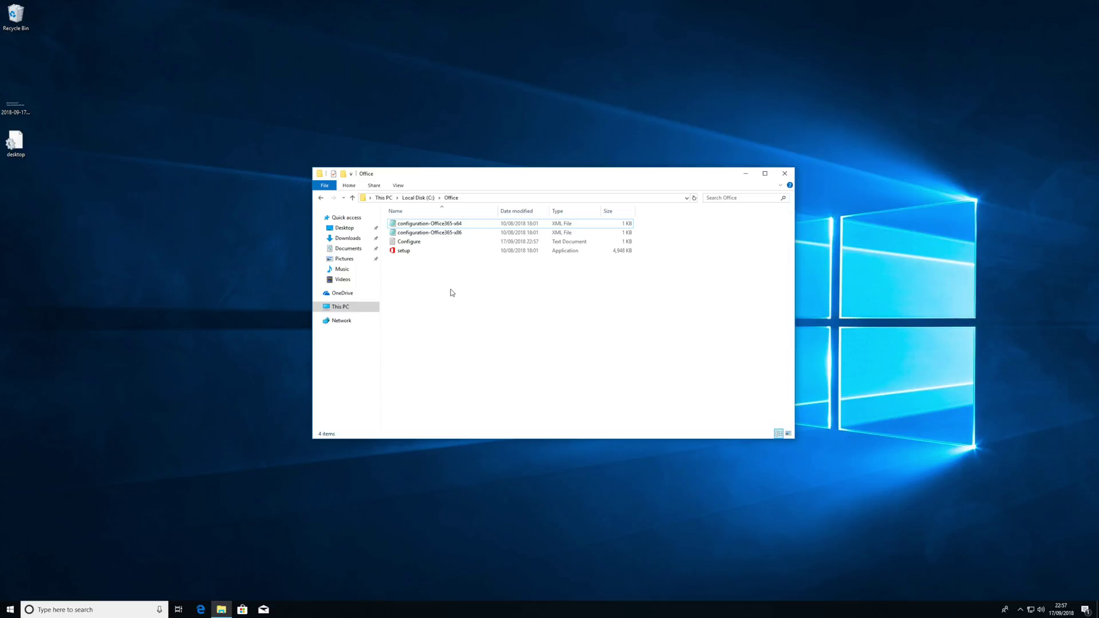
# - In Command Prompt, rename Configure.txt with ren *.txt *.xml and run setup /download Configure.xml
pyautogui.press('super')
pyautogui.write('command')
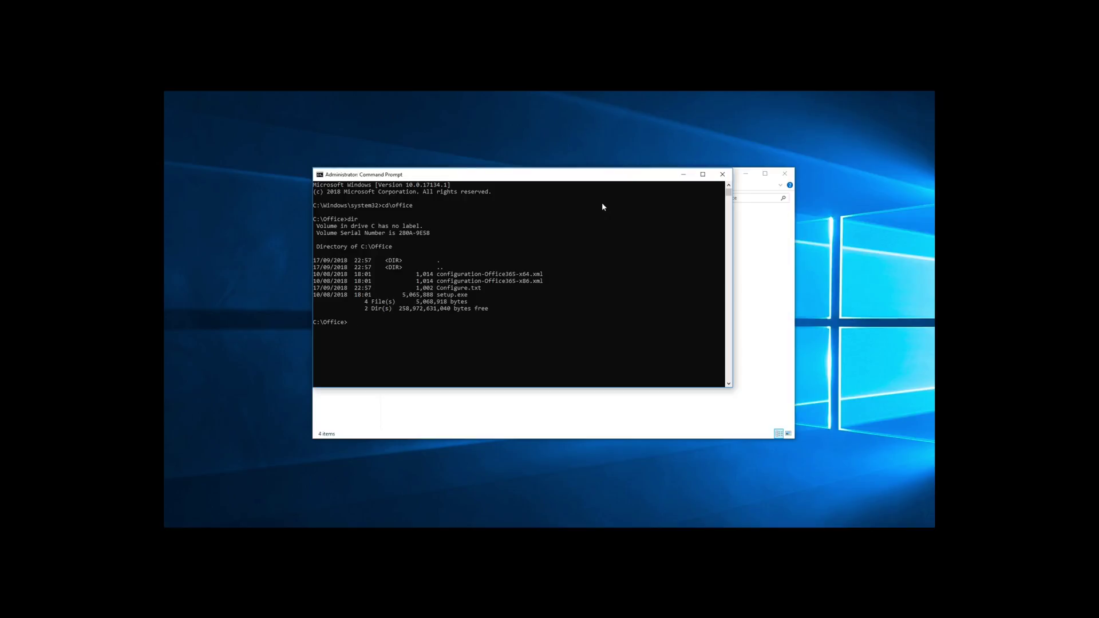
pyautogui.write('ren *.txt *.xml')
pyautogui.press('Return')
pyautogui.write('setup /download Confiugure.xml')
pyautogui.press('Return')
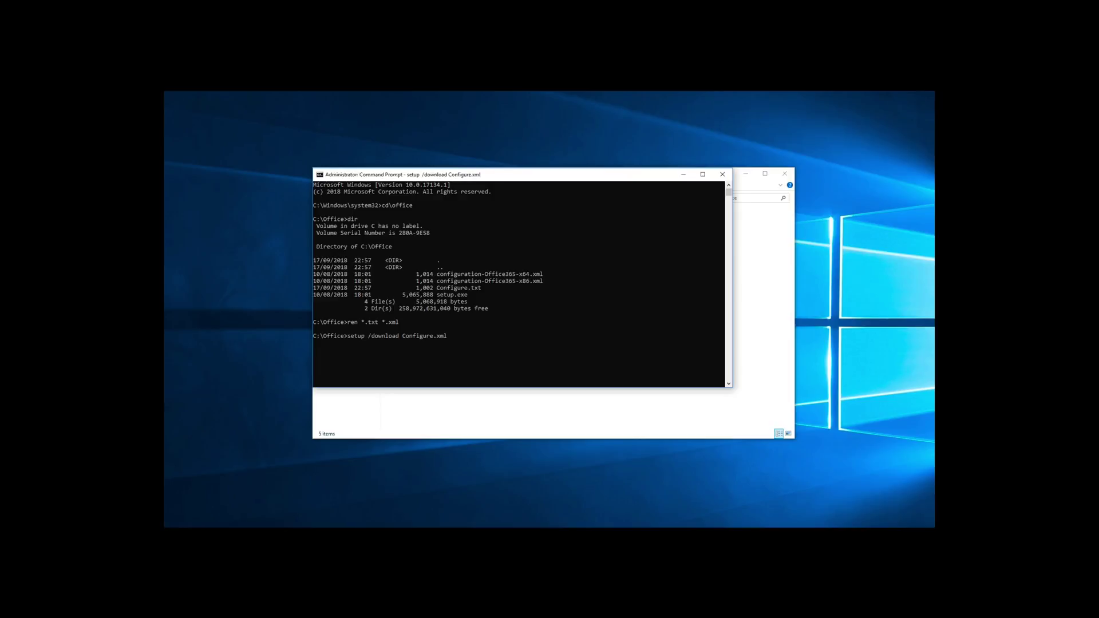
# - Watch Ethernet throughput in Task Manager's Performance view until the download finishes, then close it
pyautogui.rightClick(446, 527)
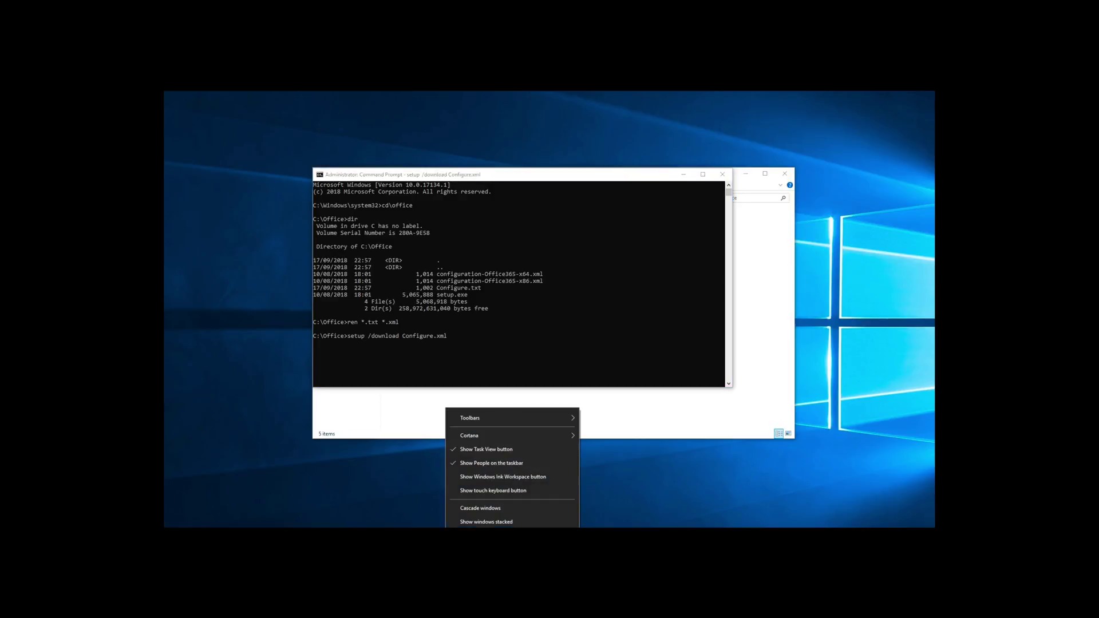
pyautogui.click(481, 568)
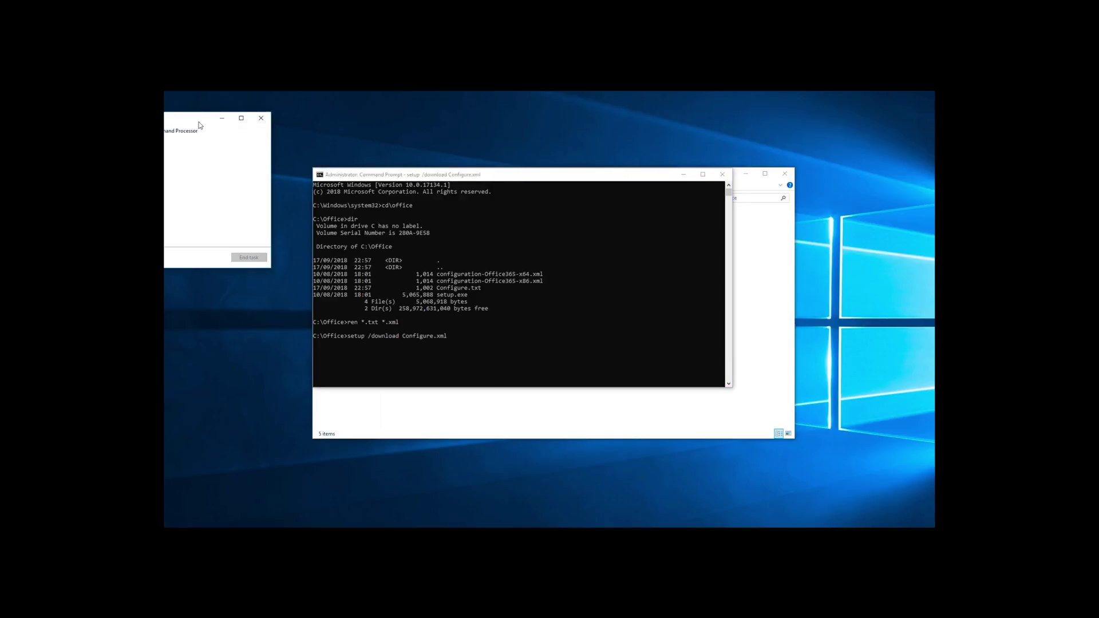
pyautogui.moveTo(249, 119); pyautogui.dragTo(535, 183)
pyautogui.click(486, 321)
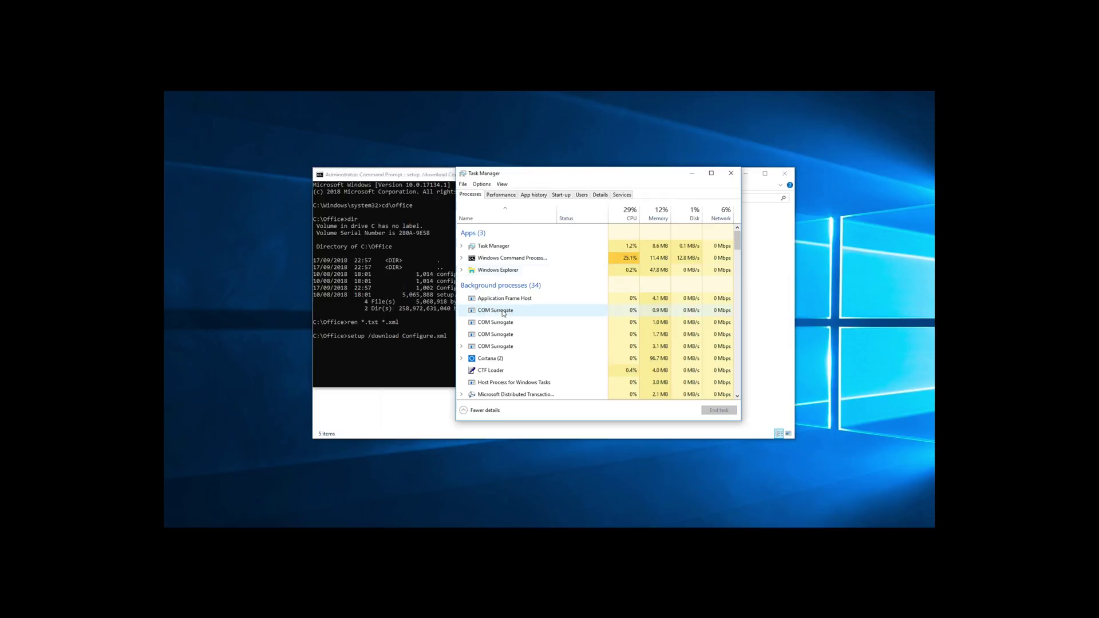
pyautogui.click(506, 197)
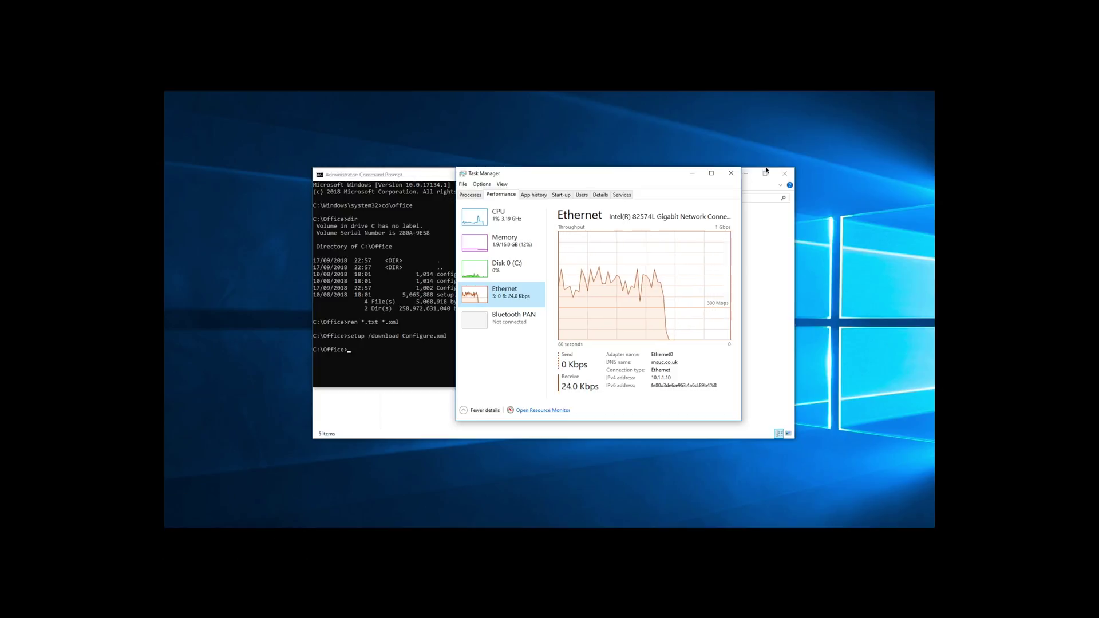
pyautogui.click(730, 175)
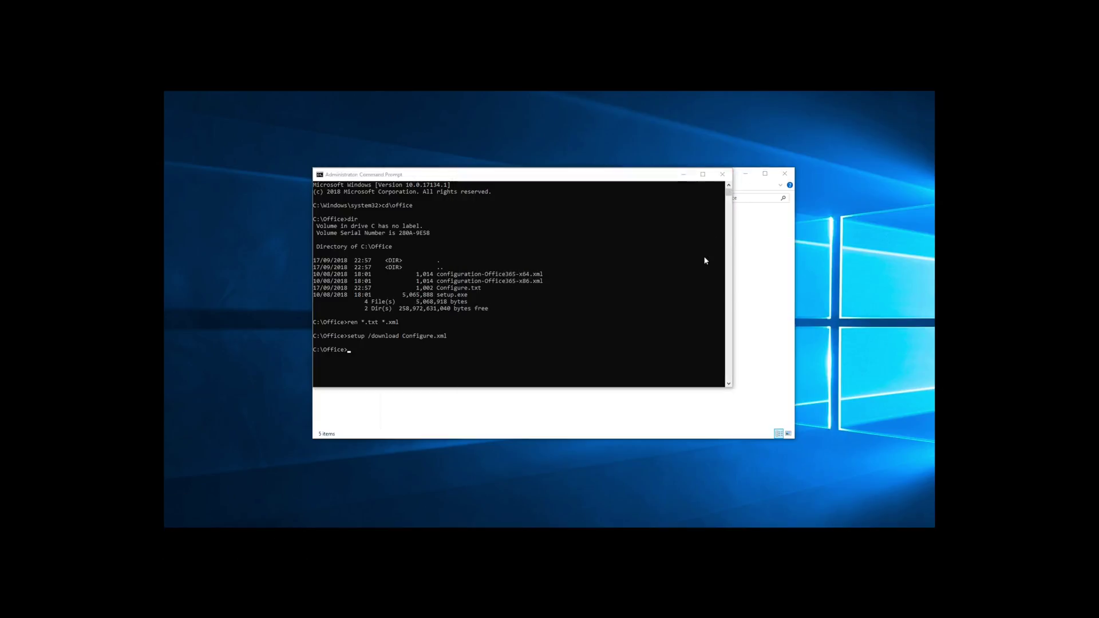
pyautogui.click(761, 252)
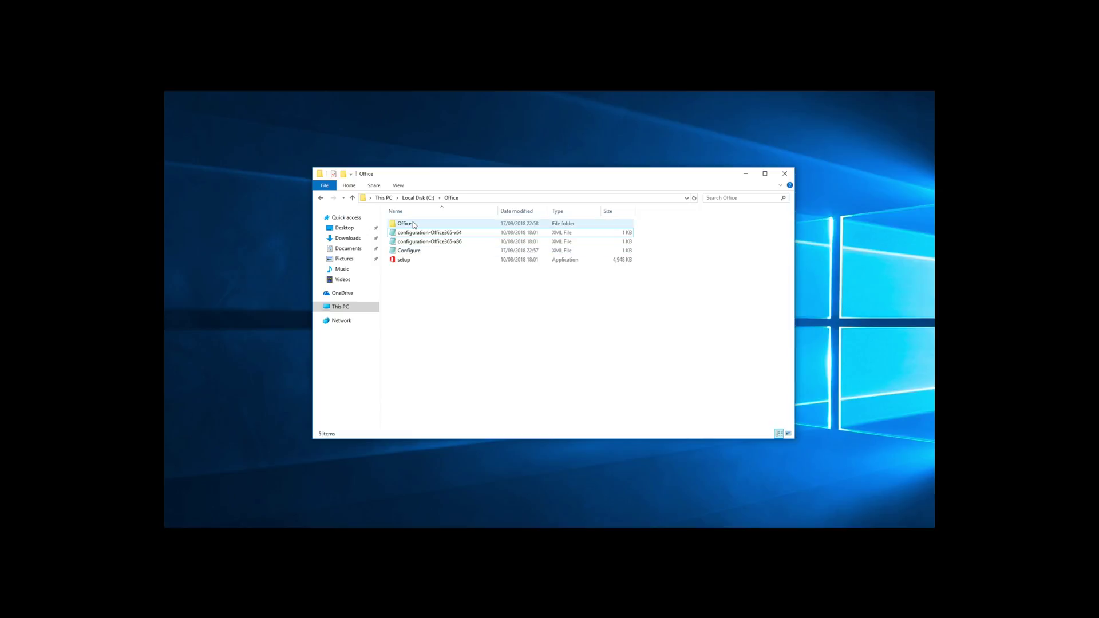
# - Confirm the Office folder's properties show 2.78 GB downloaded, then reopen the folder
pyautogui.click(429, 198)
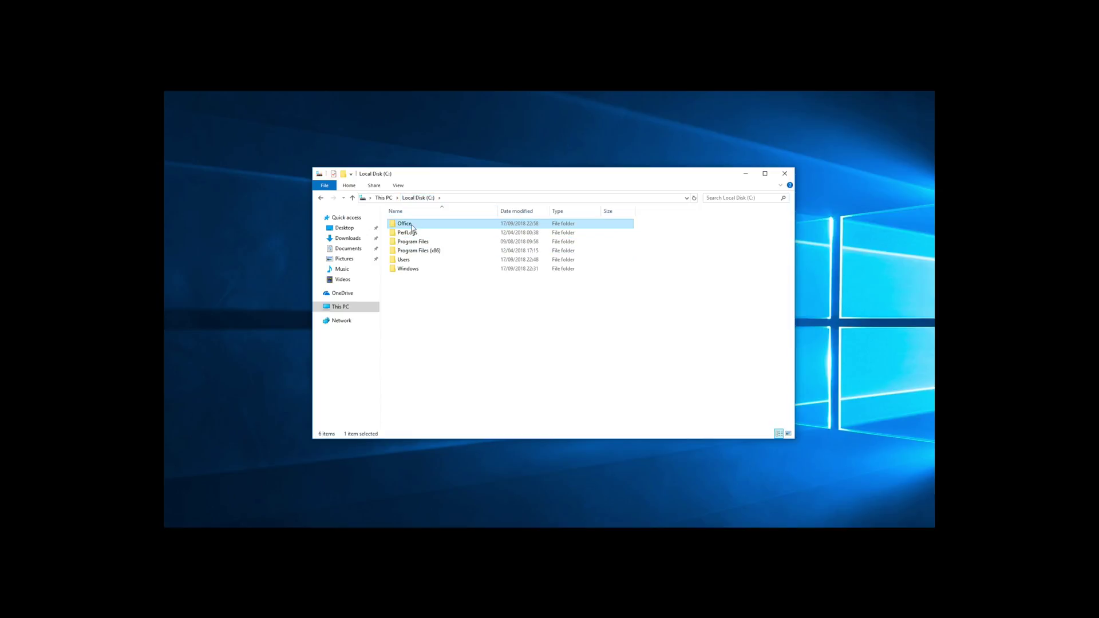
pyautogui.moveTo(412, 228)
pyautogui.hotkey('alt', 'Return')
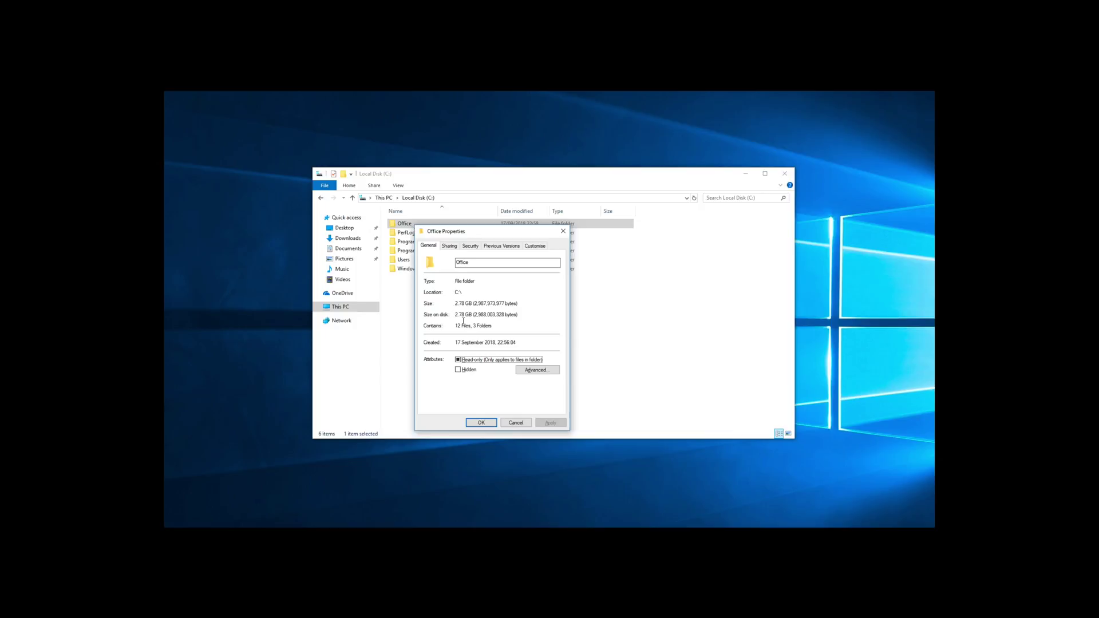
pyautogui.click(505, 422)
pyautogui.doubleClick(411, 226)
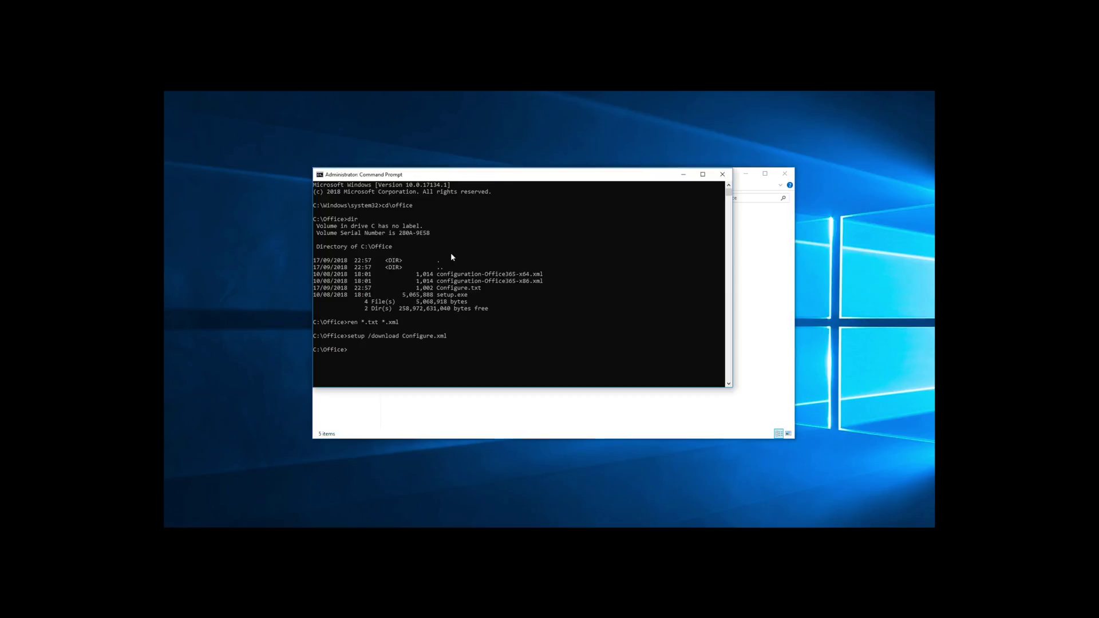
# - Run setup /configure configure.xml to install Office and close the completion notice
pyautogui.write('etup /configure configure.xml')
pyautogui.press('Return')
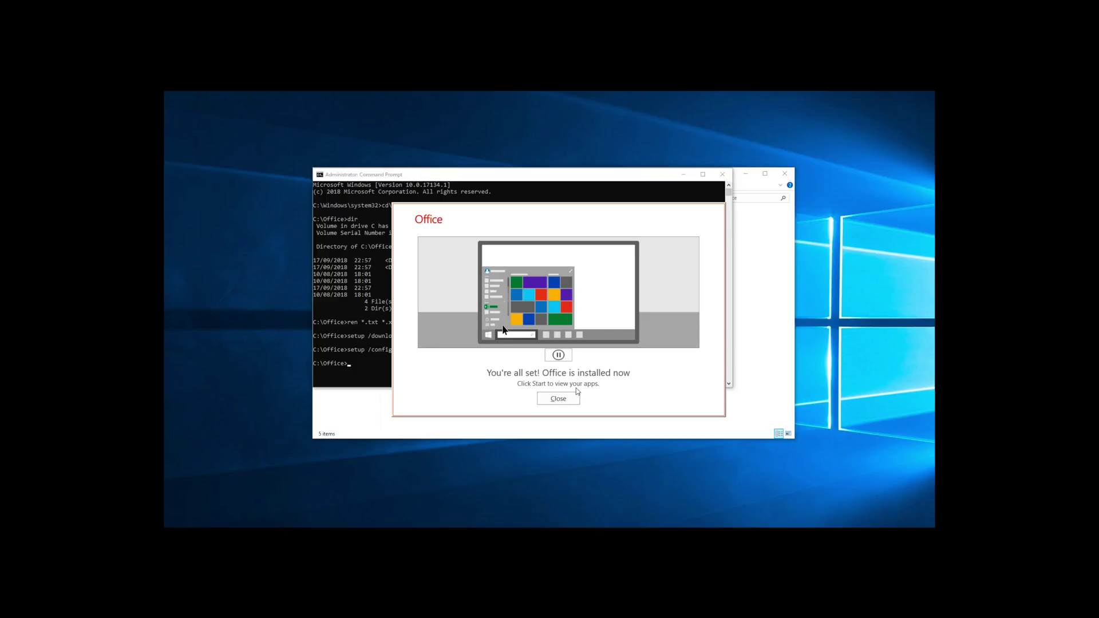
pyautogui.click(558, 399)
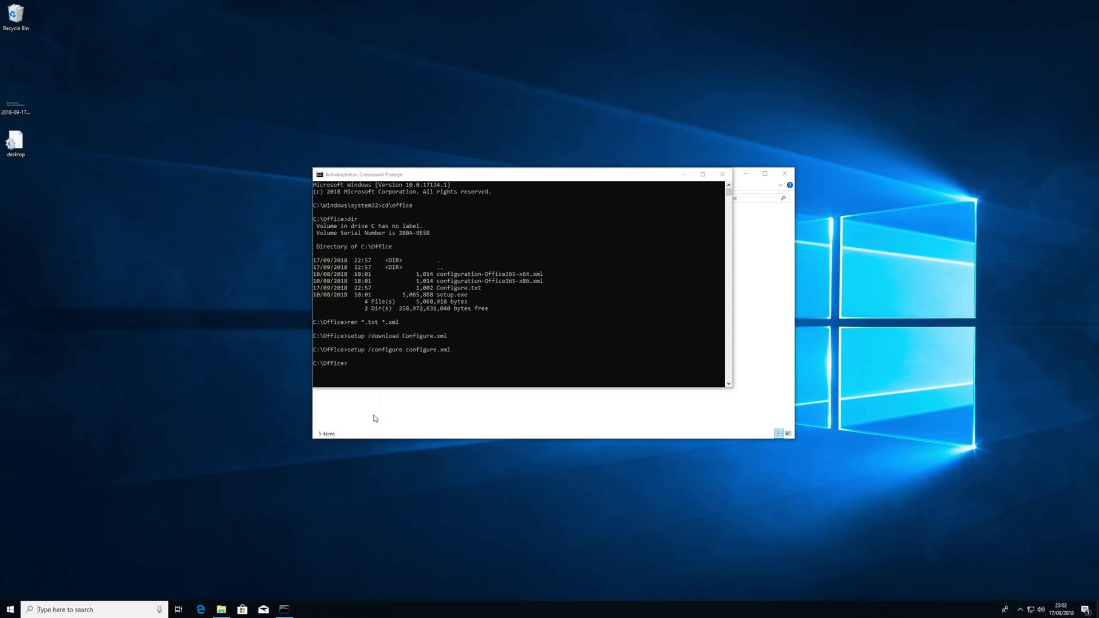
# - Launch Word from Start, skip the sign-in prompt and accept the license agreement
pyautogui.press('super')
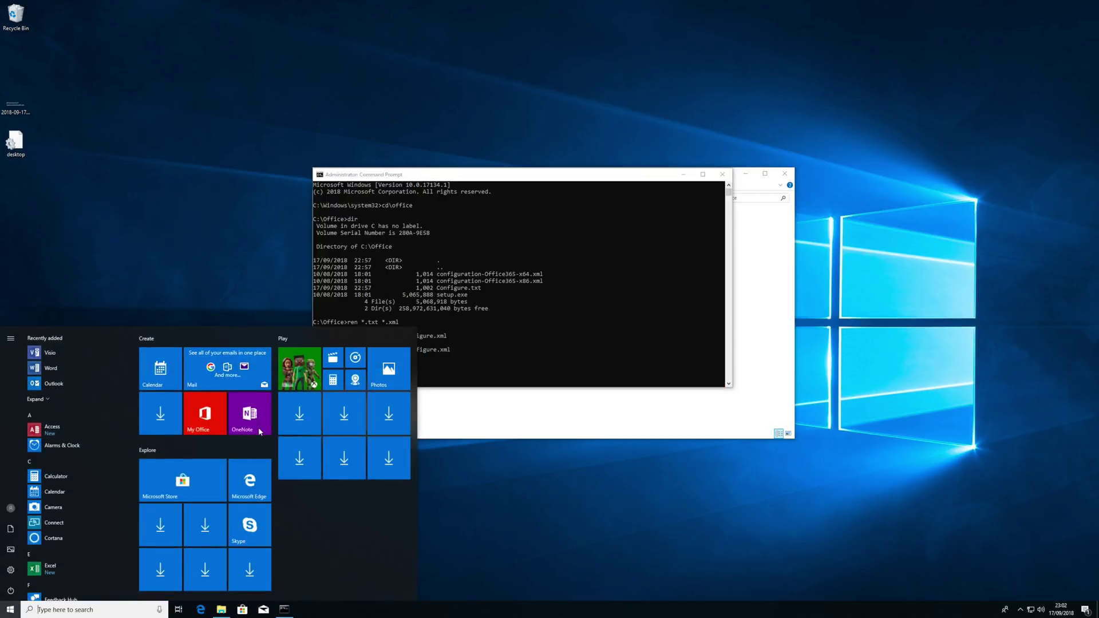
pyautogui.click(58, 368)
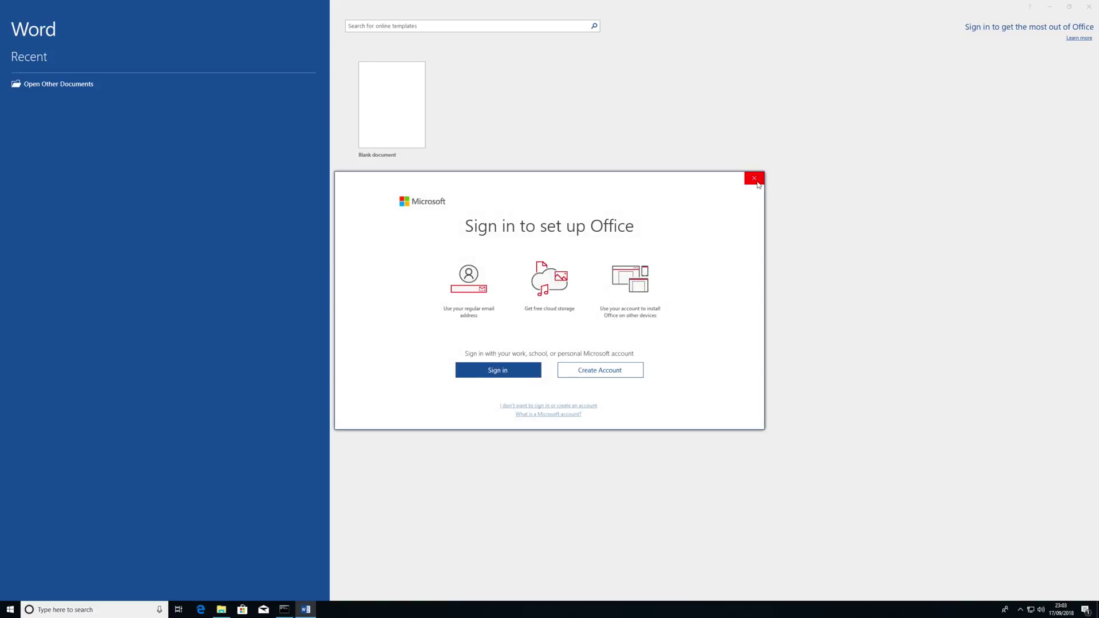
pyautogui.click(754, 179)
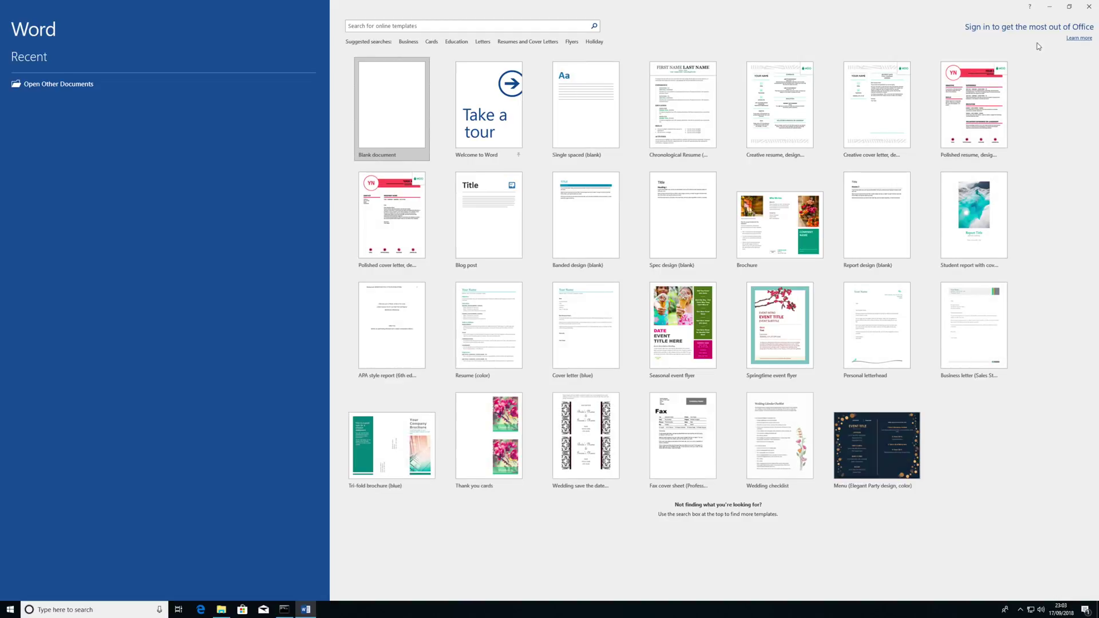
pyautogui.click(563, 266)
pyautogui.hotkey('alt', 'F4')
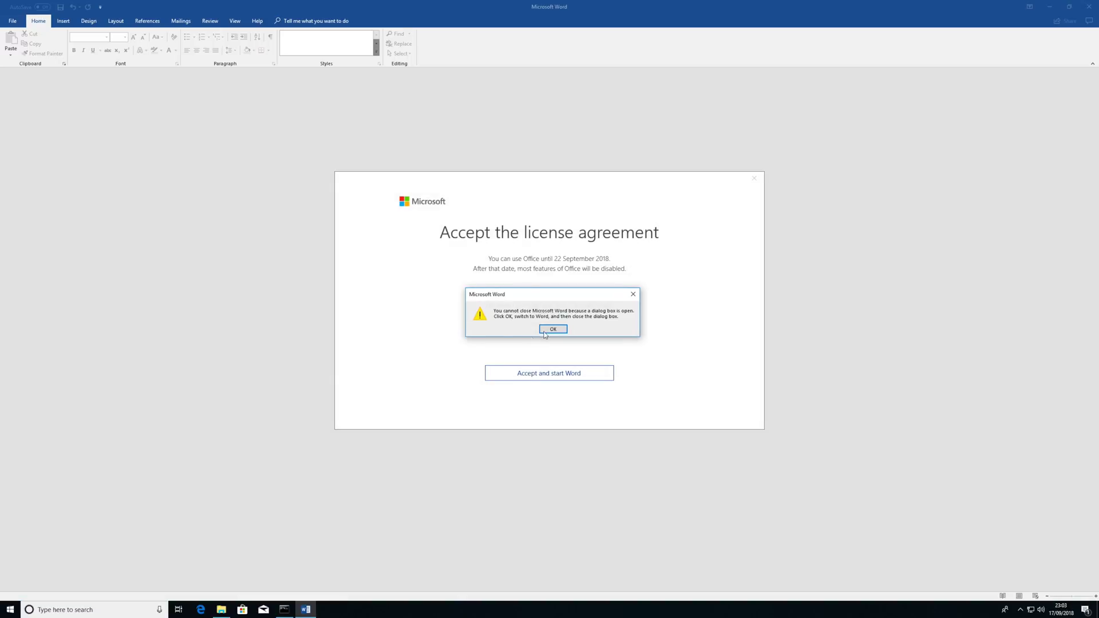
pyautogui.click(544, 334)
pyautogui.click(563, 374)
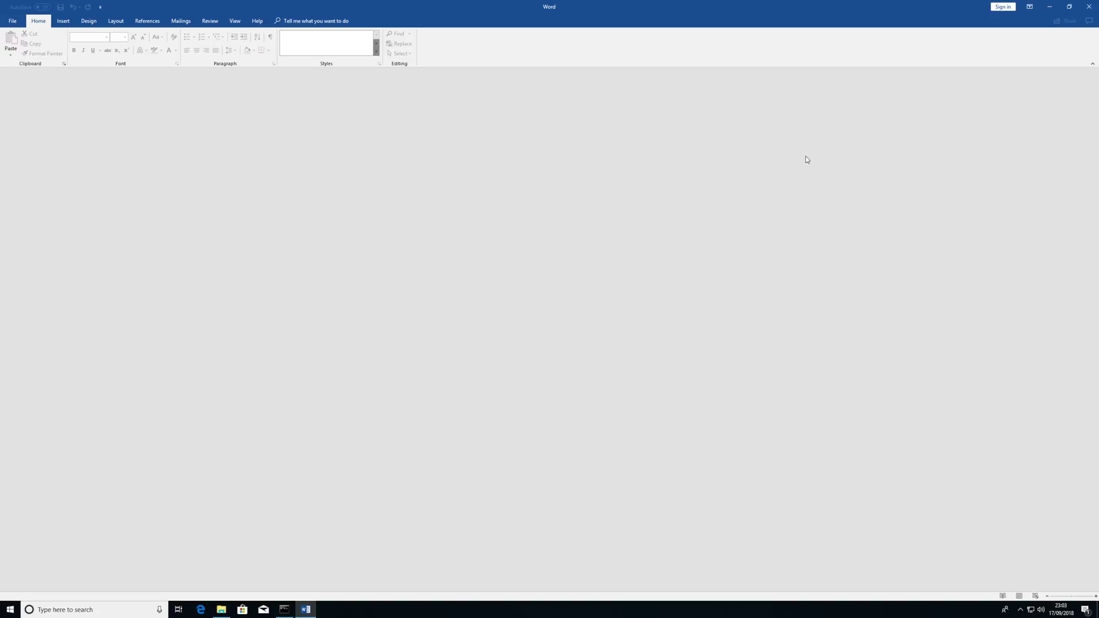
# - Close Word and permanently delete configuration-Office365-x64 and x86 from C:\Office
pyautogui.click(1089, 6)
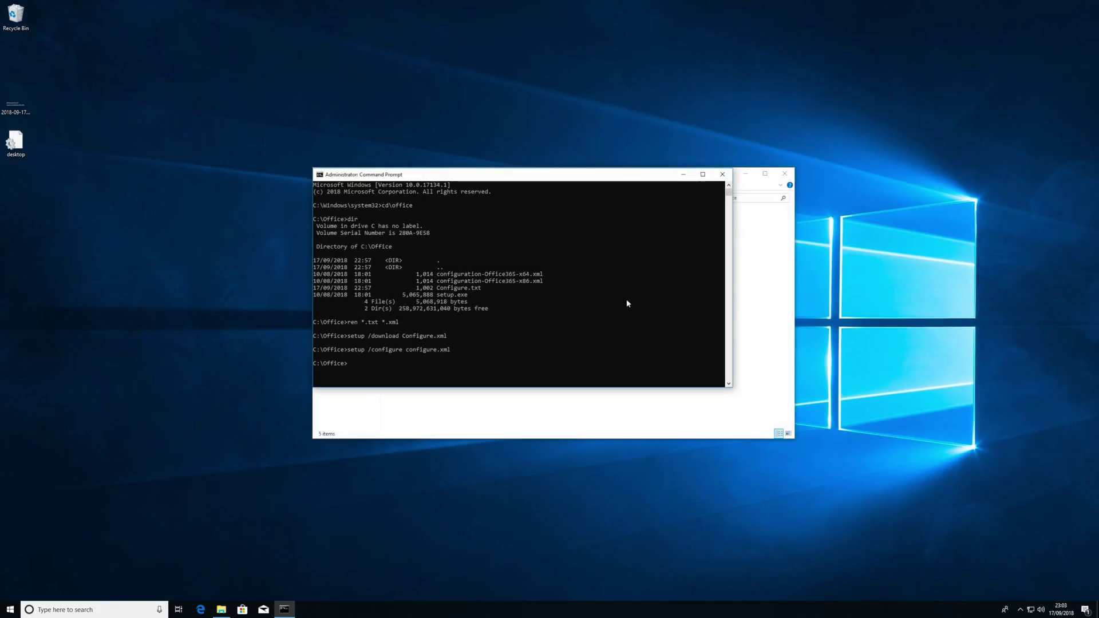
pyautogui.click(554, 411)
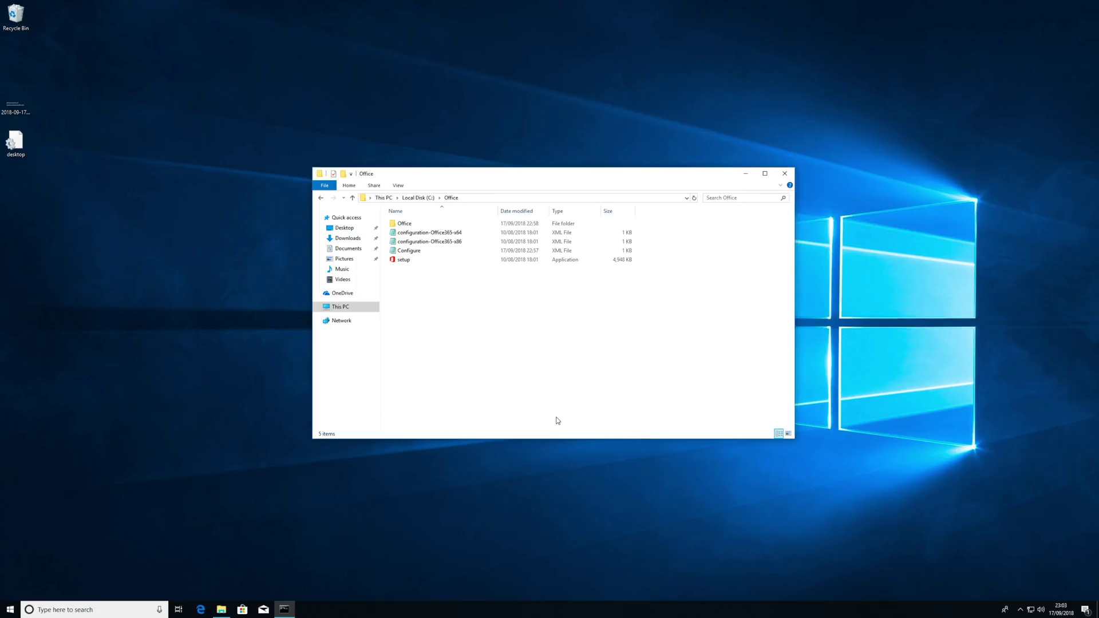
pyautogui.click(417, 246)
pyautogui.keyDown('ctrl'); pyautogui.click(440, 237); pyautogui.keyUp('ctrl')
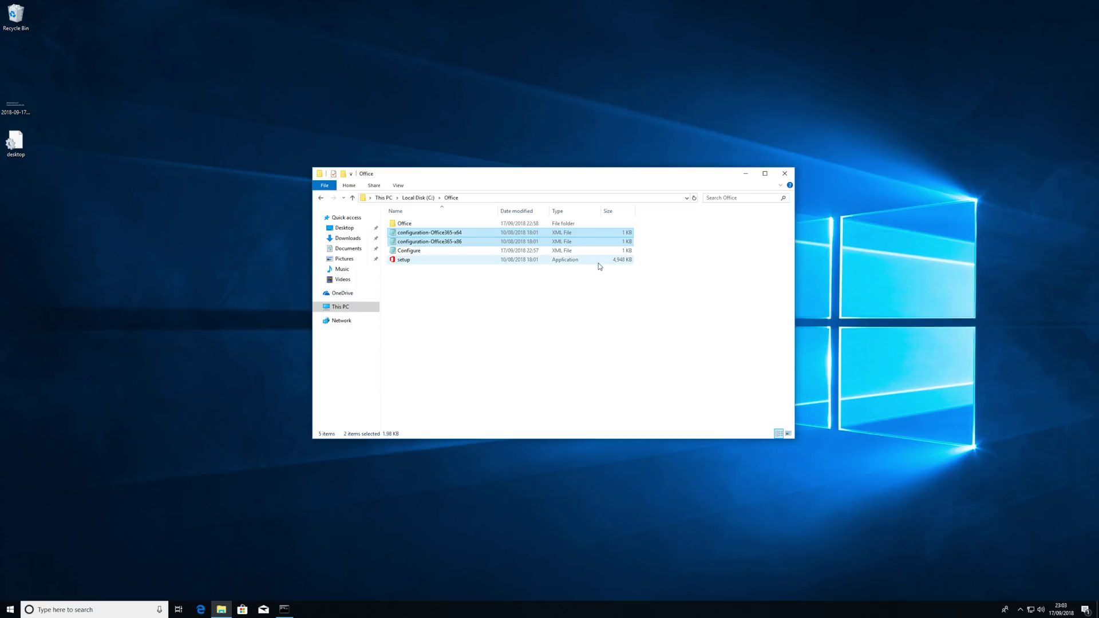
pyautogui.hotkey('shift', 'Delete')
pyautogui.press('Return')
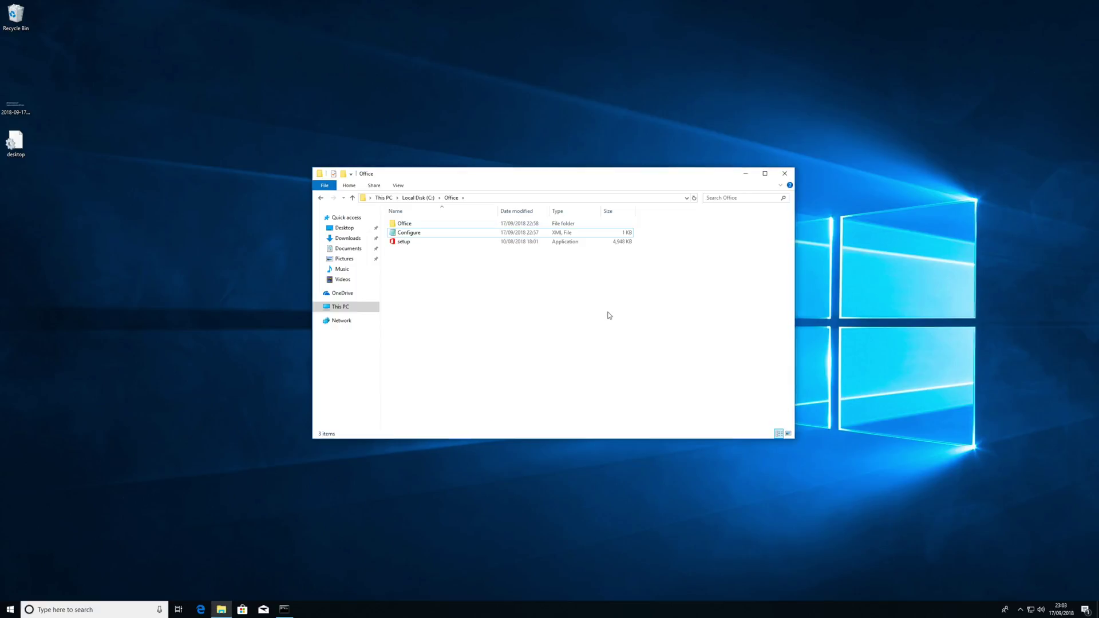
# - Check the remaining Office folder's properties and the Configure file's size
pyautogui.press('Down')
pyautogui.press('Up')
pyautogui.press('Up')
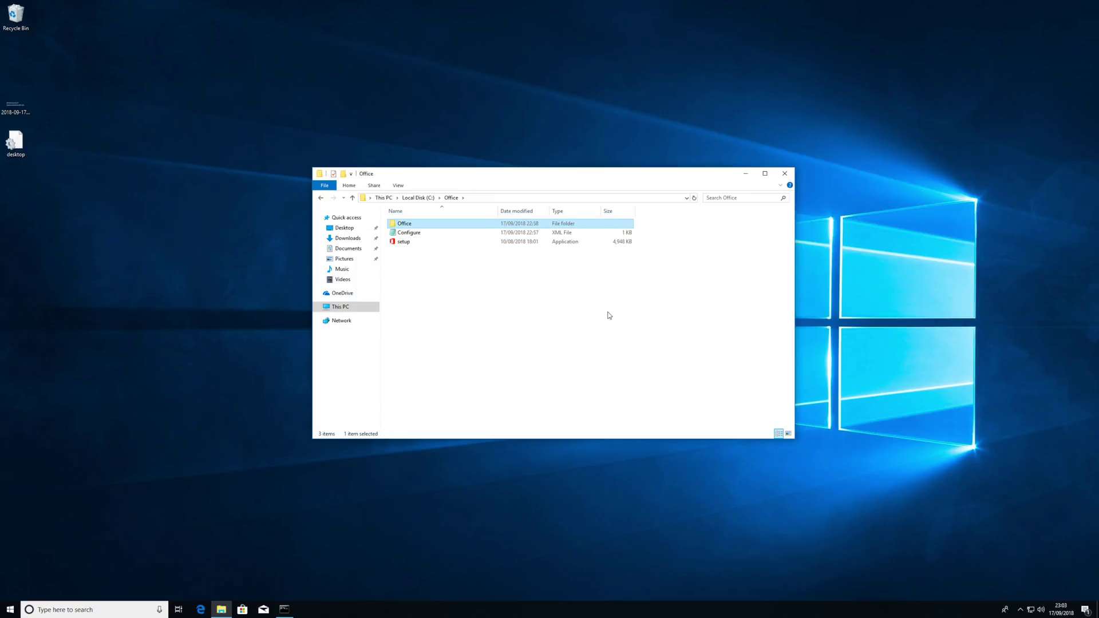
pyautogui.hotkey('alt', 'Return')
pyautogui.press('Escape')
pyautogui.press('Down')
pyautogui.press('Down')
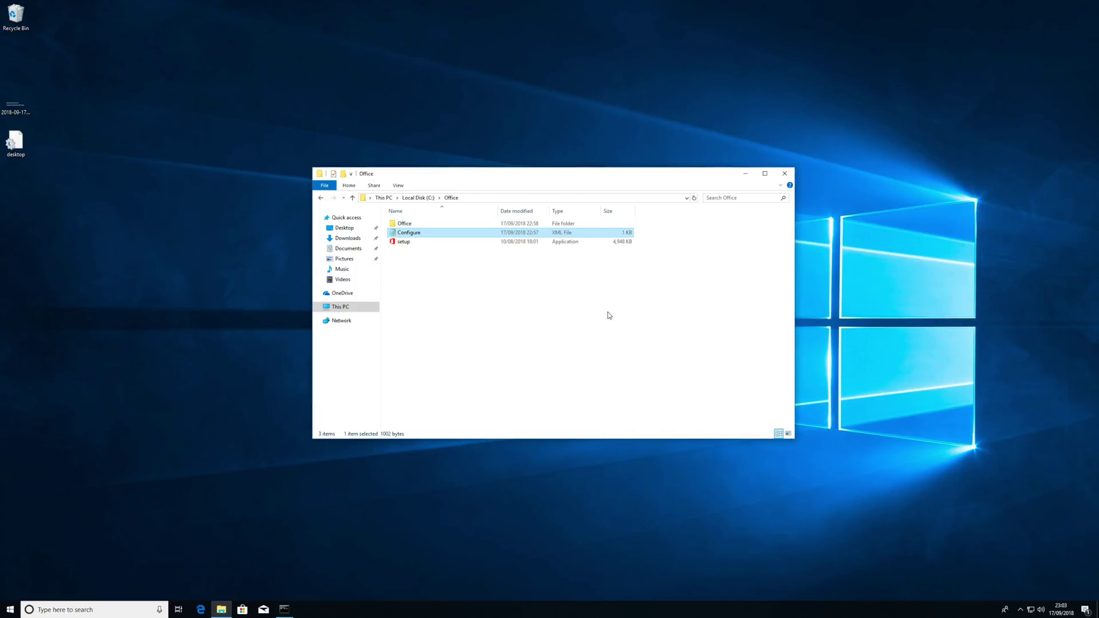
pyautogui.press('Up')
pyautogui.press('Up')
pyautogui.press('Down')
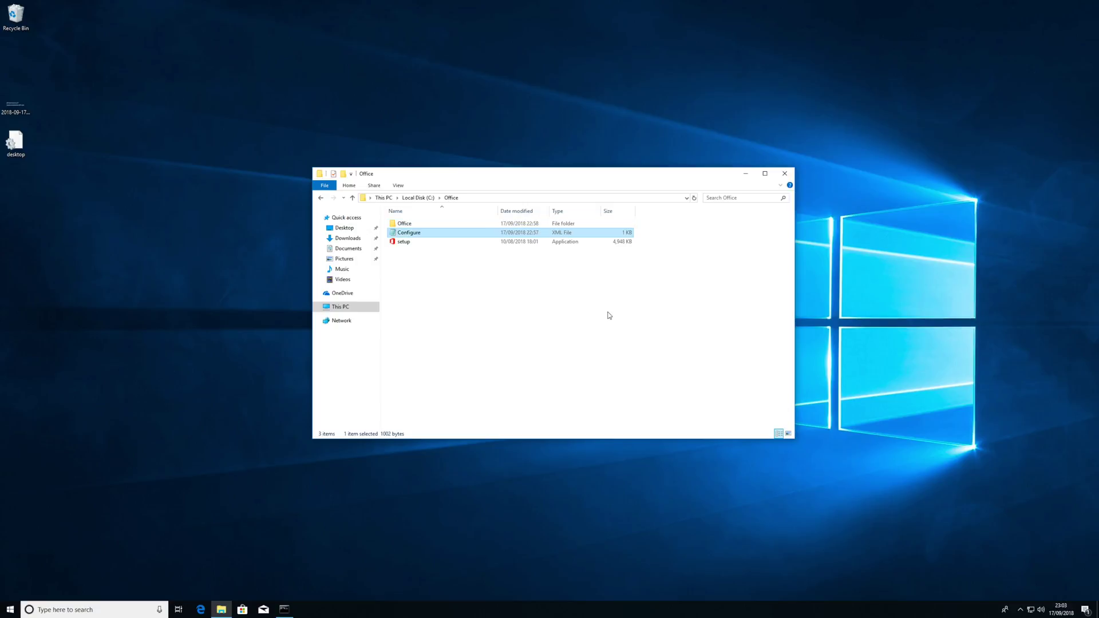